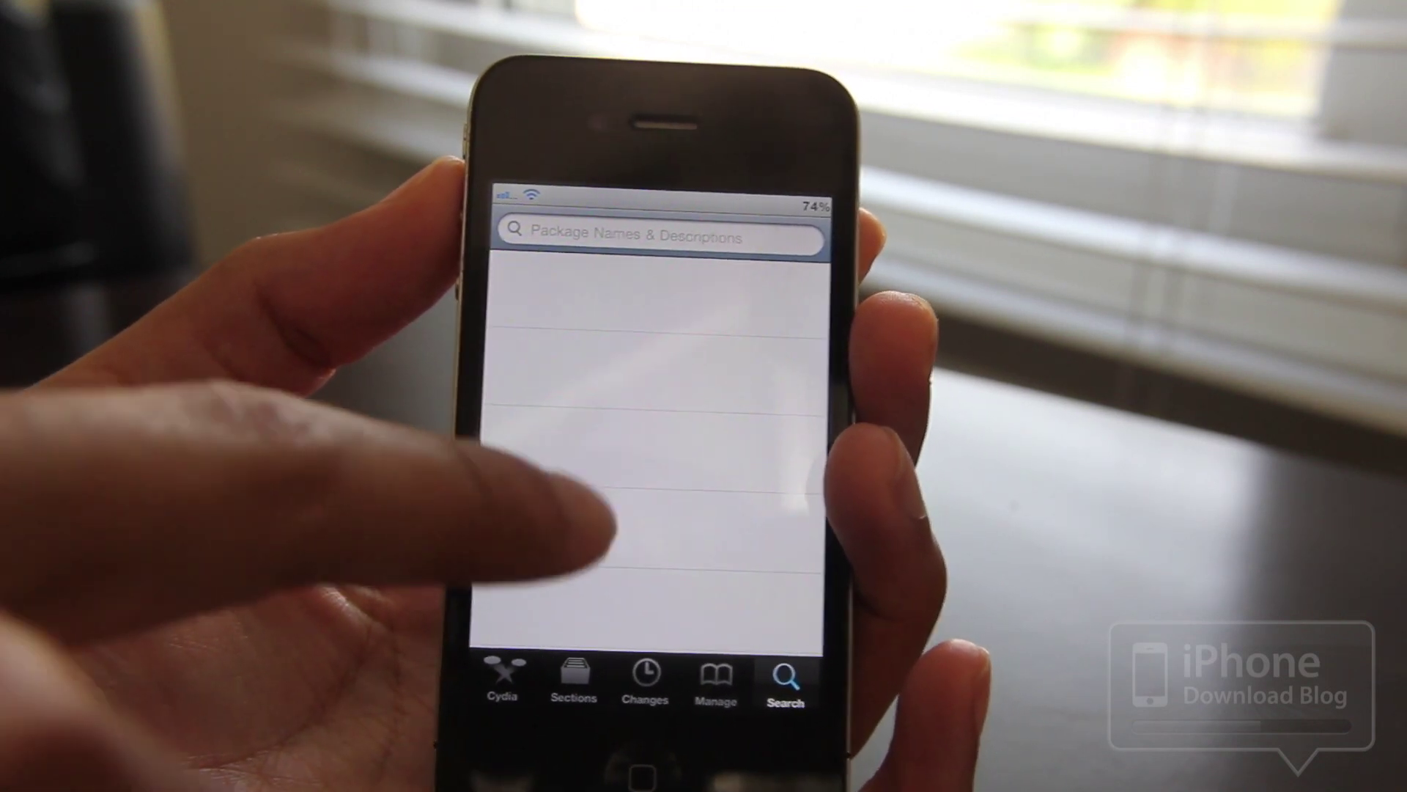
# Step: Search the Cydia catalogue for "Pd" and open the PDF Patcher 2 package page
pyautogui.click(650, 245)
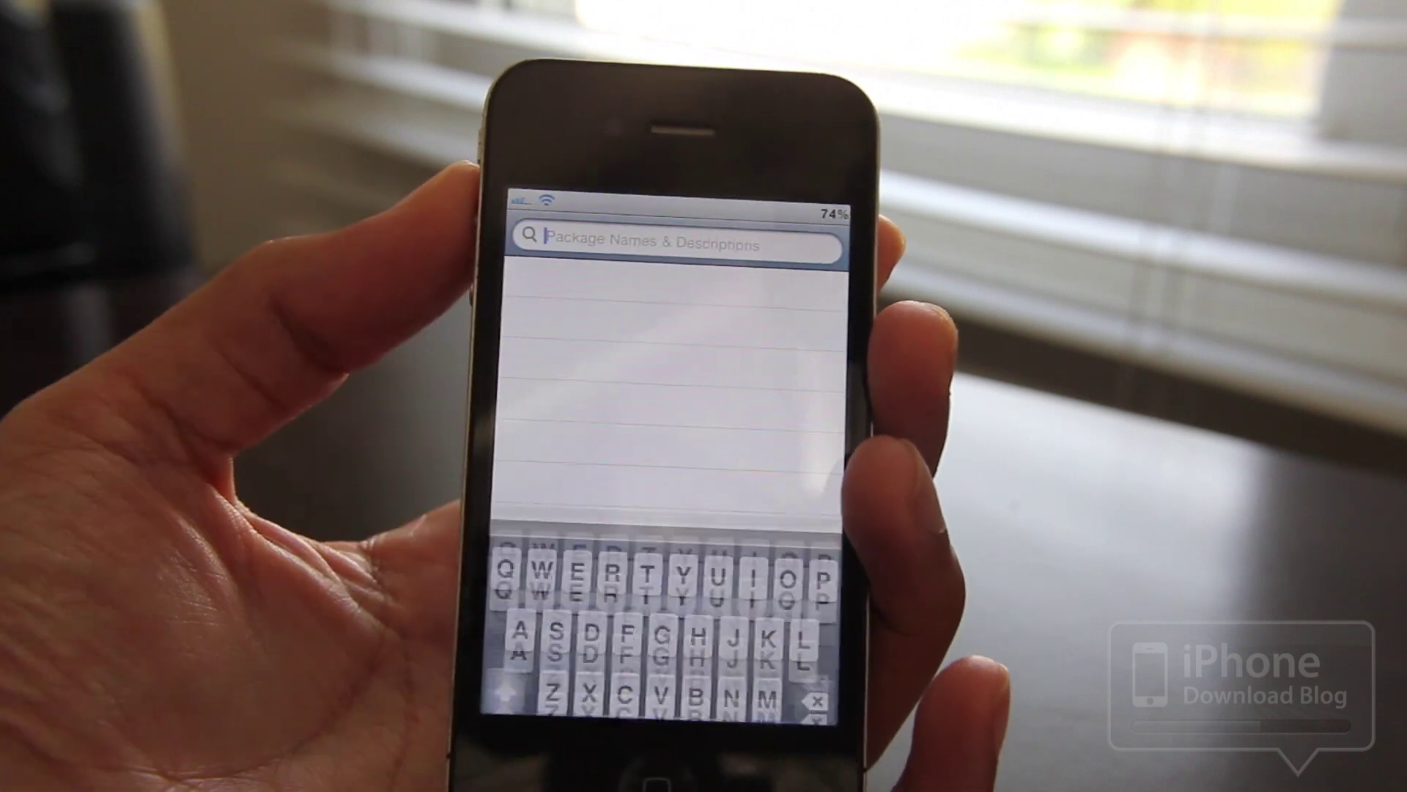
pyautogui.write('Pd')
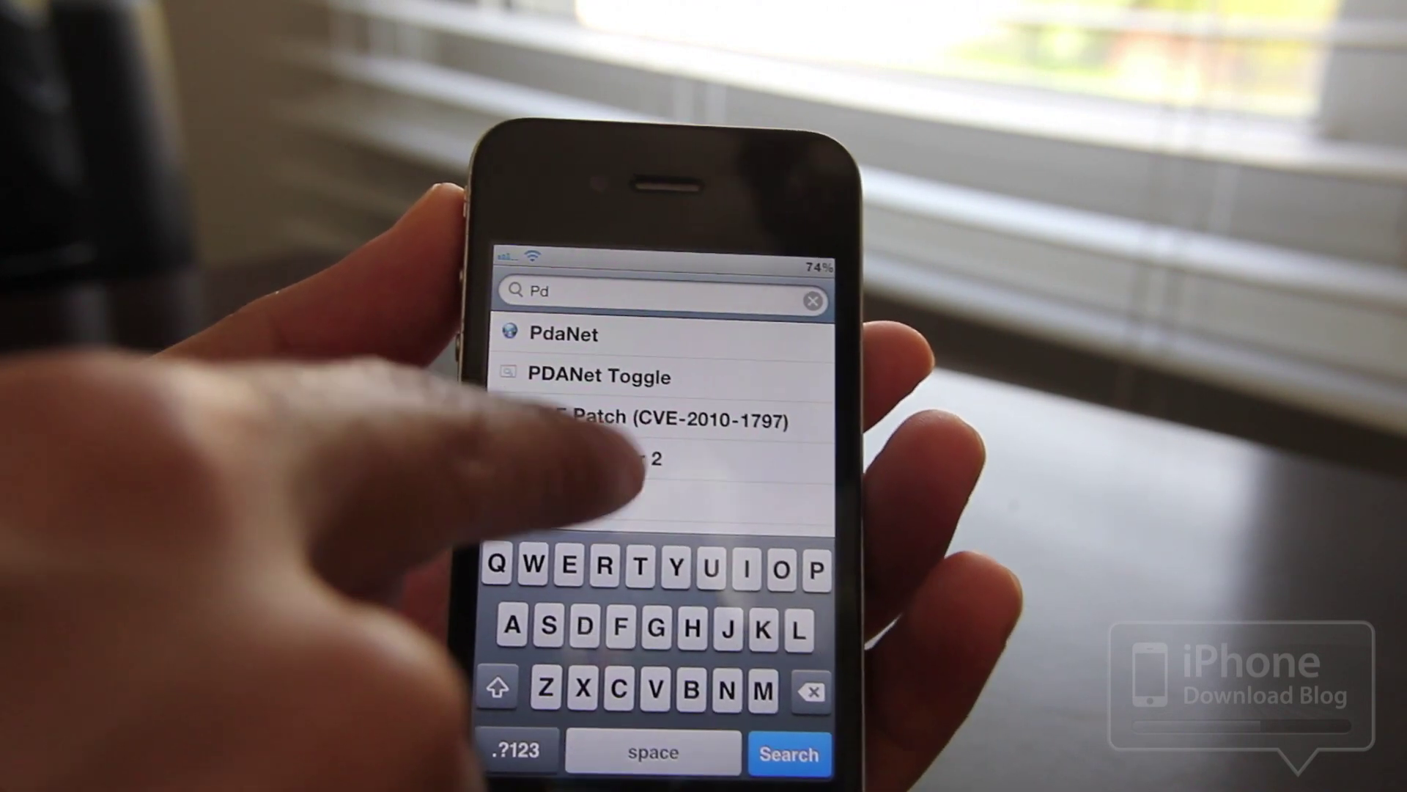
pyautogui.click(586, 453)
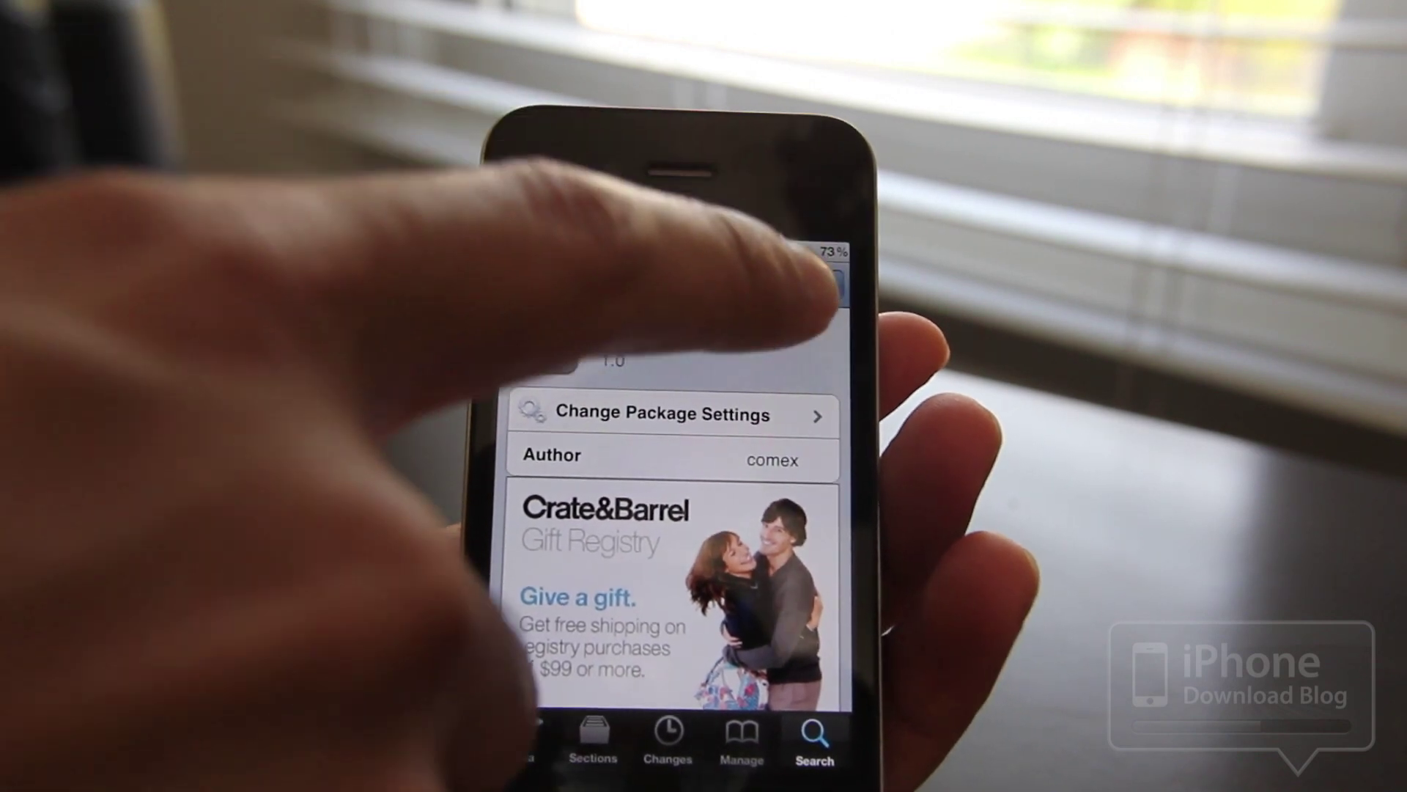
# Step: Install PDF Patcher 2 from its package page and confirm the installation
pyautogui.click(833, 285)
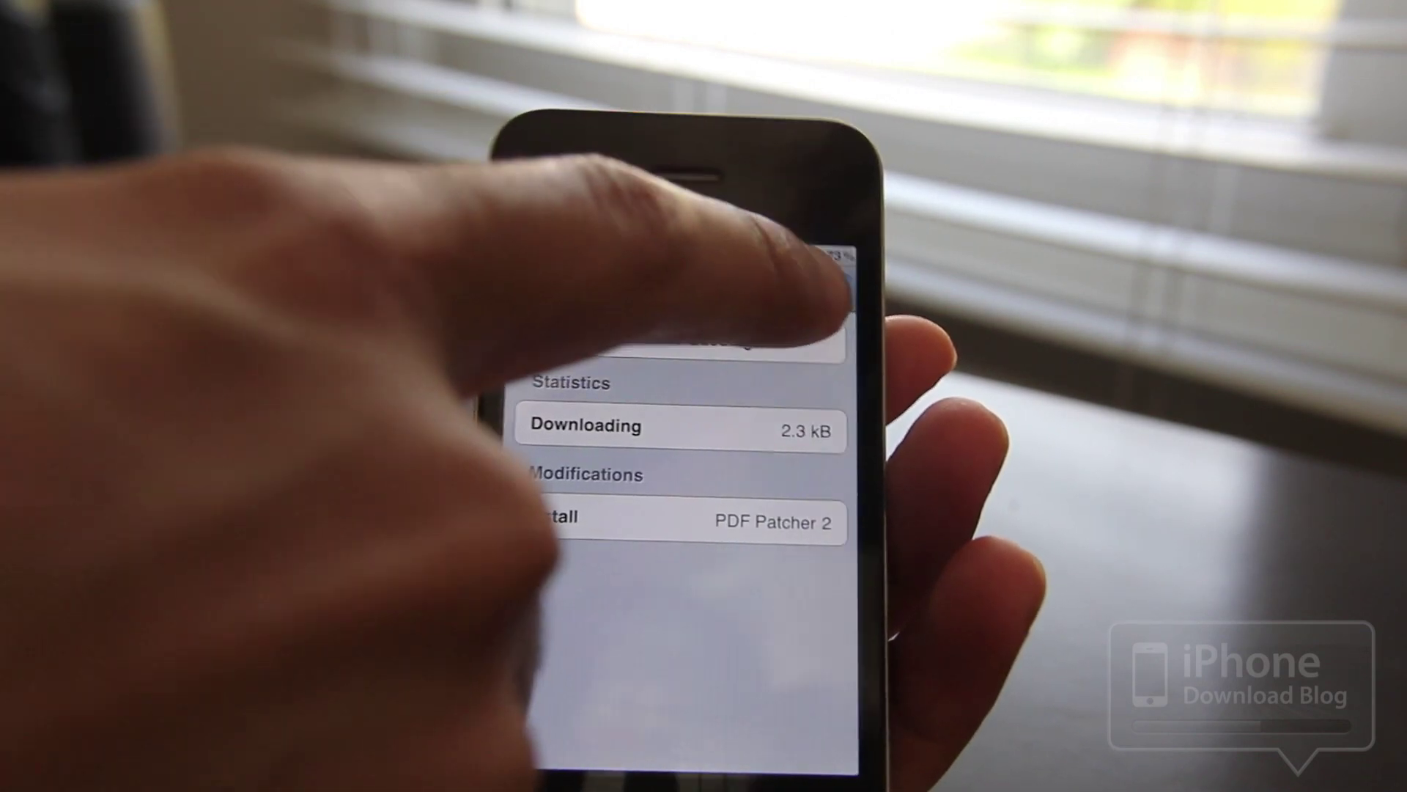
pyautogui.click(819, 289)
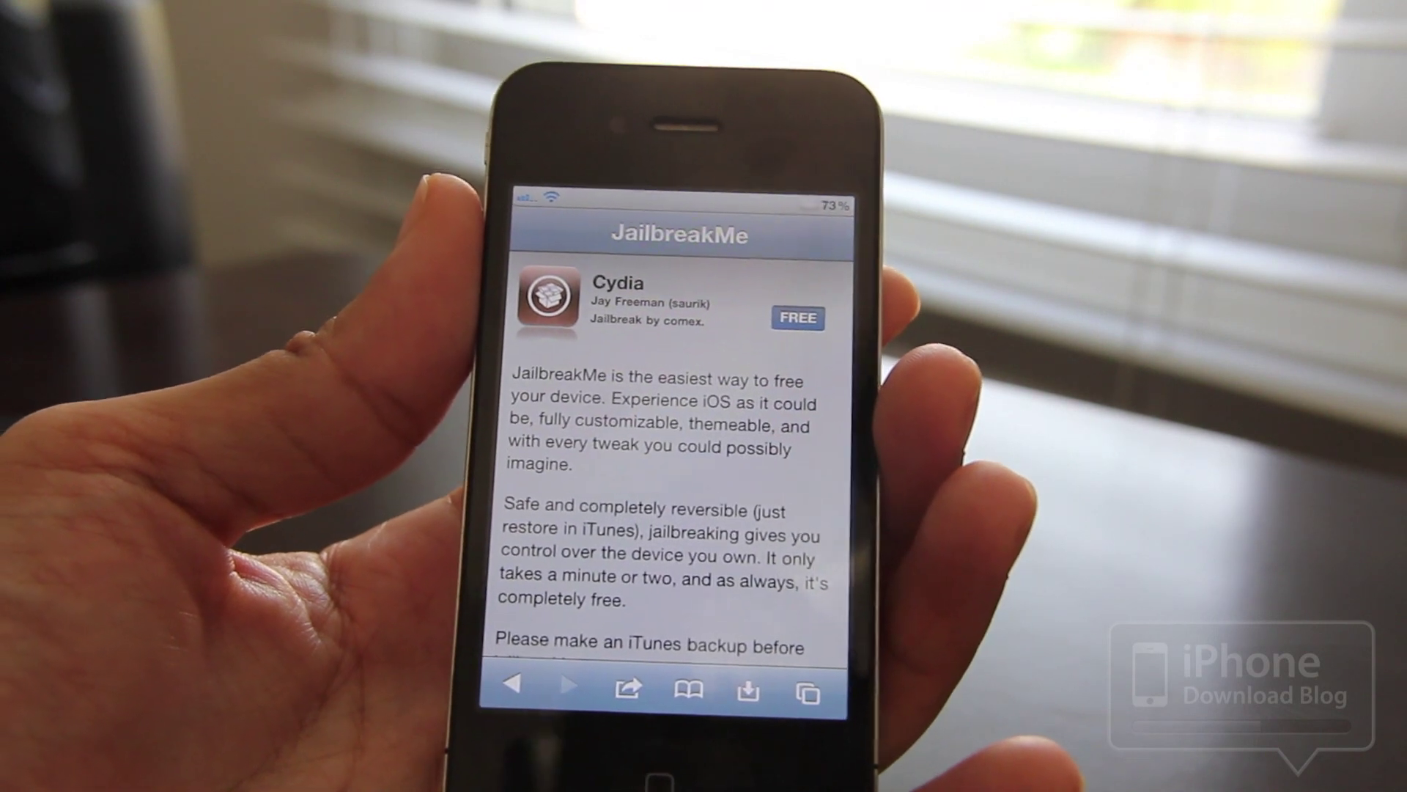
# Step: Start the Cydia install again from the JailbreakMe page in Safari
pyautogui.click(793, 313)
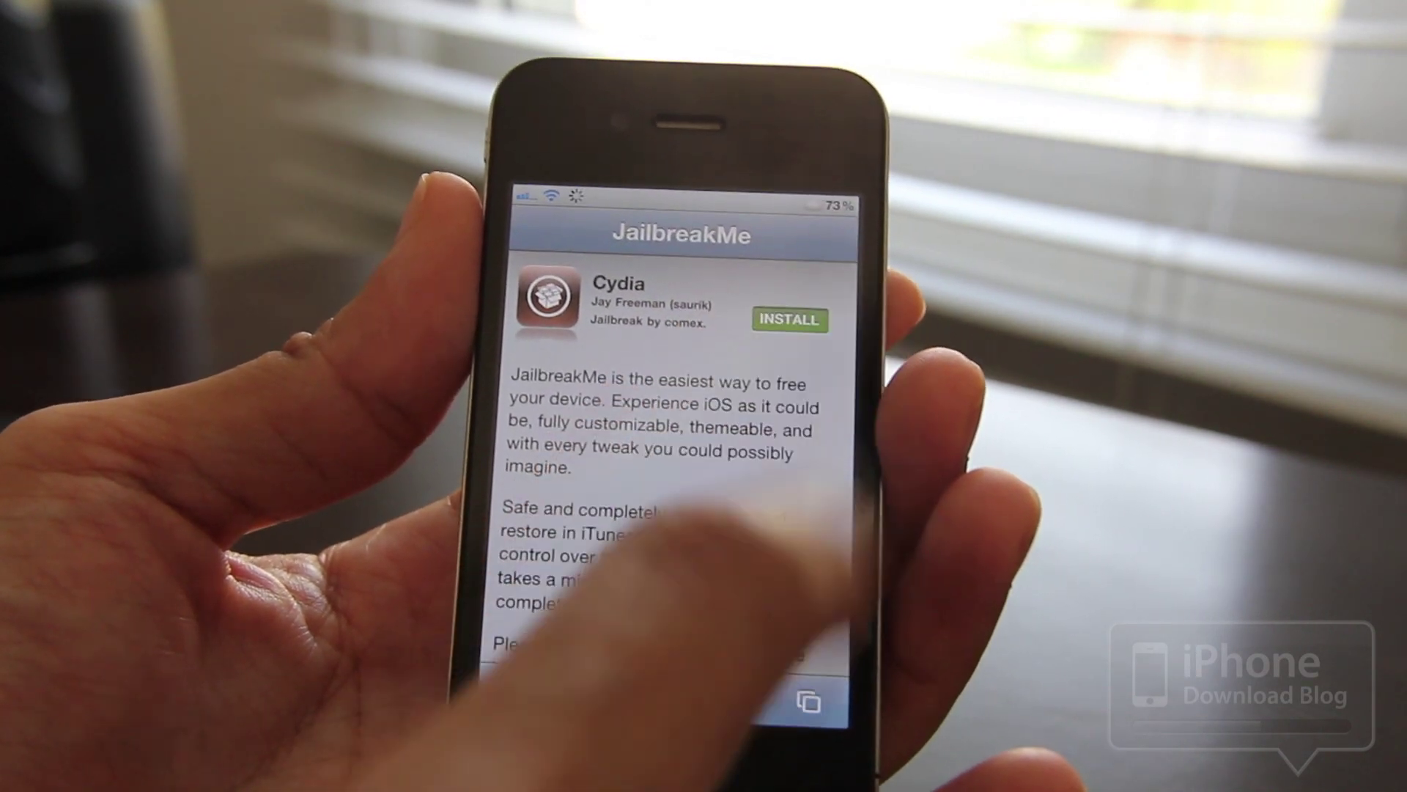